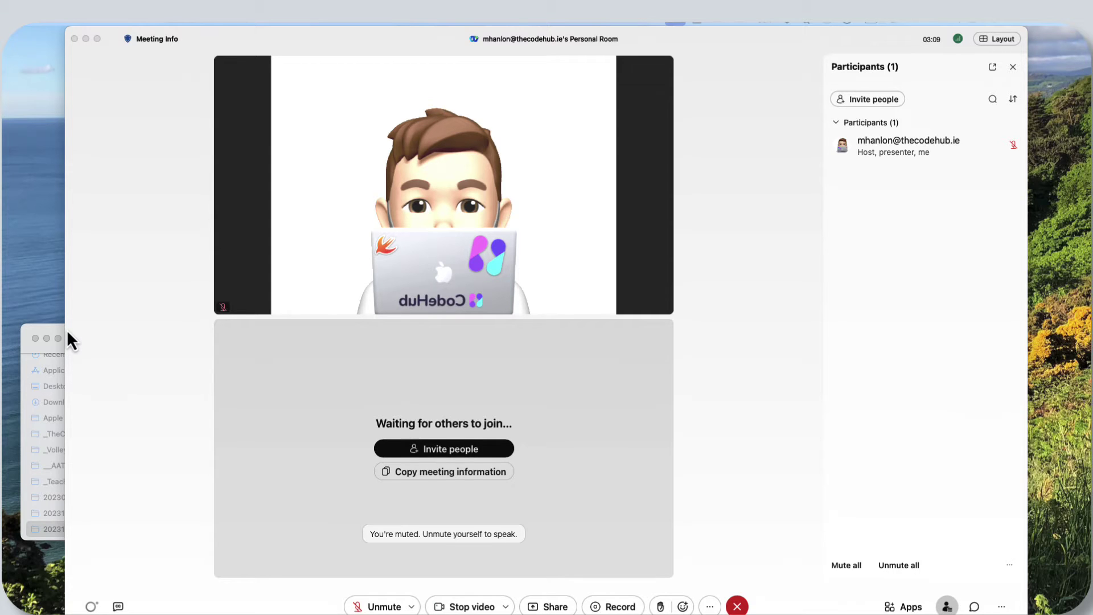
pyautogui.click(144, 349)
pyautogui.click(370, 396)
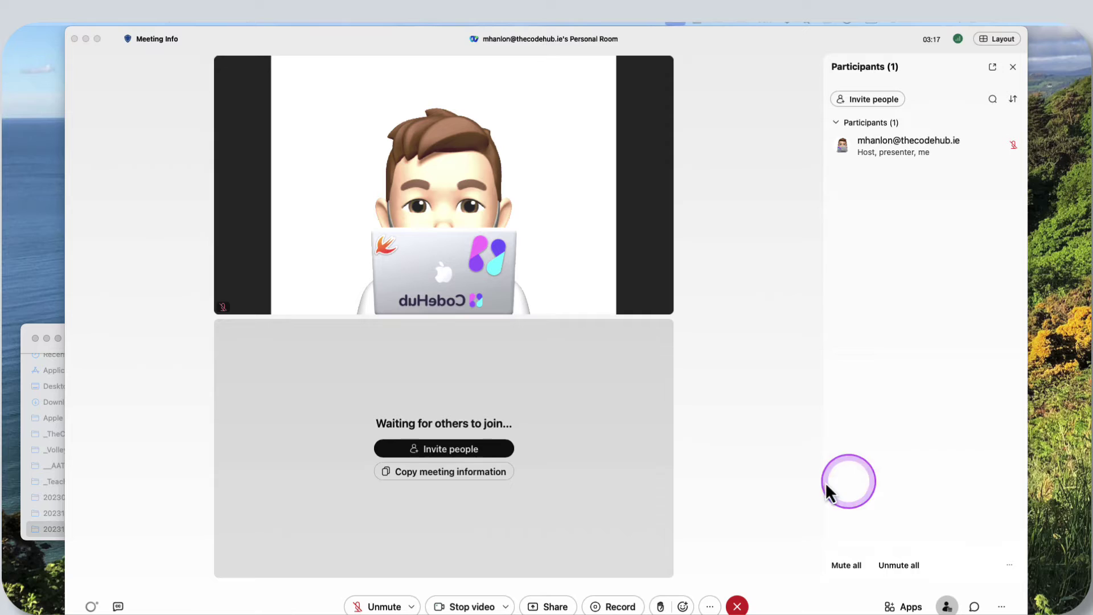
pyautogui.click(743, 474)
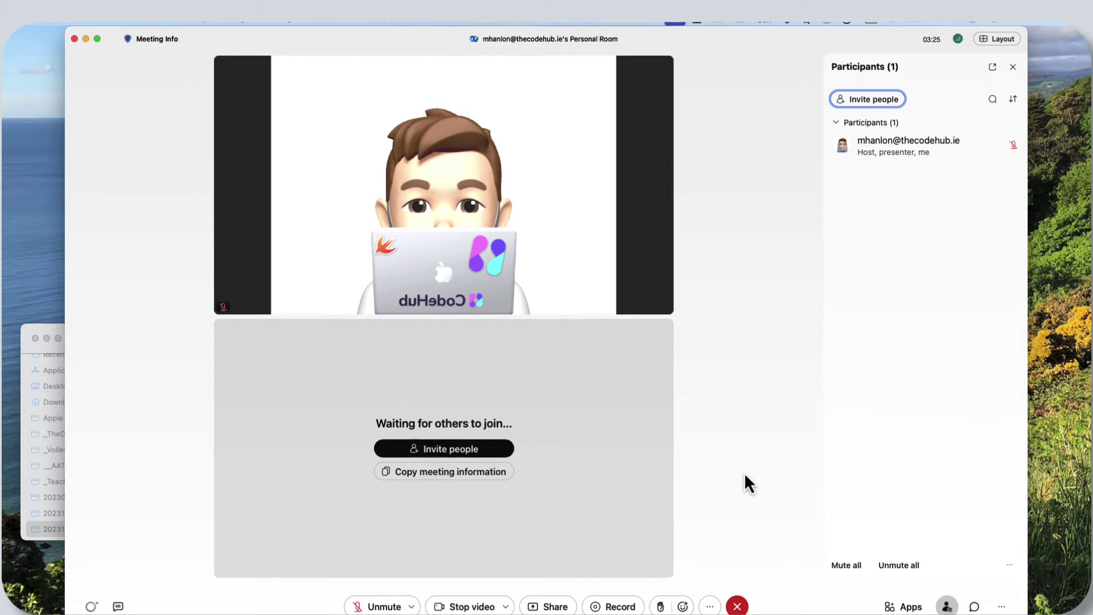
pyautogui.click(745, 476)
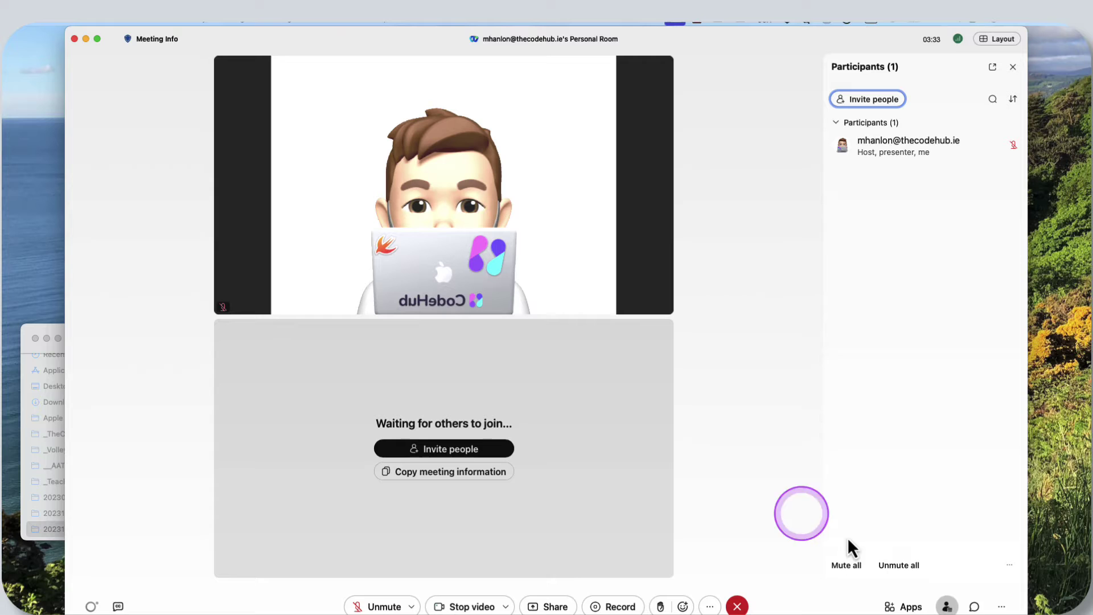
# Open the meeting chat with everyone and get its message field ready for writing
pyautogui.click(974, 607)
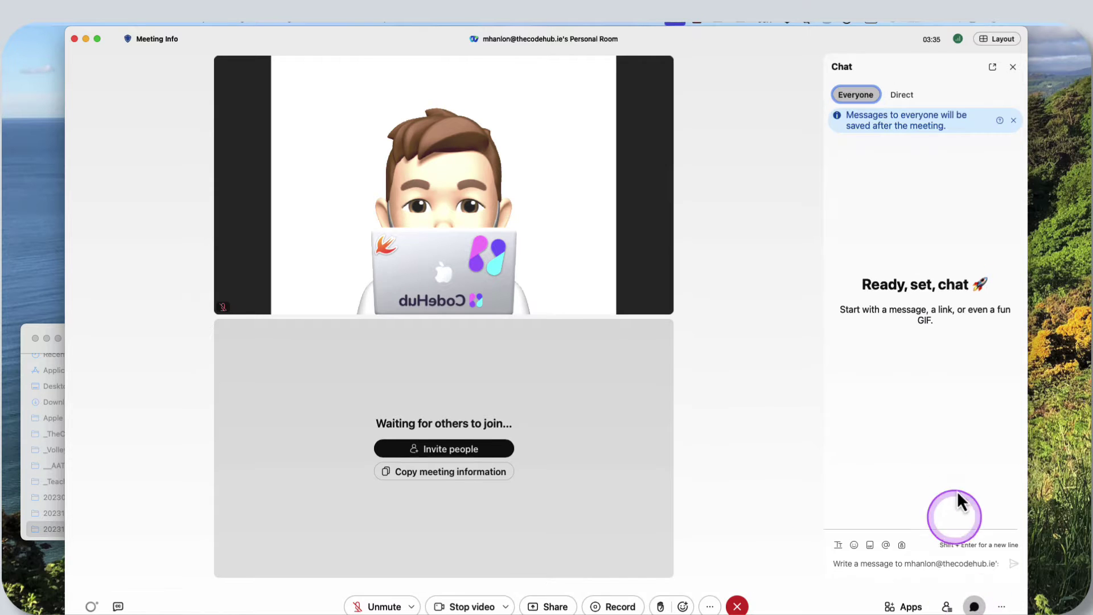
pyautogui.click(905, 564)
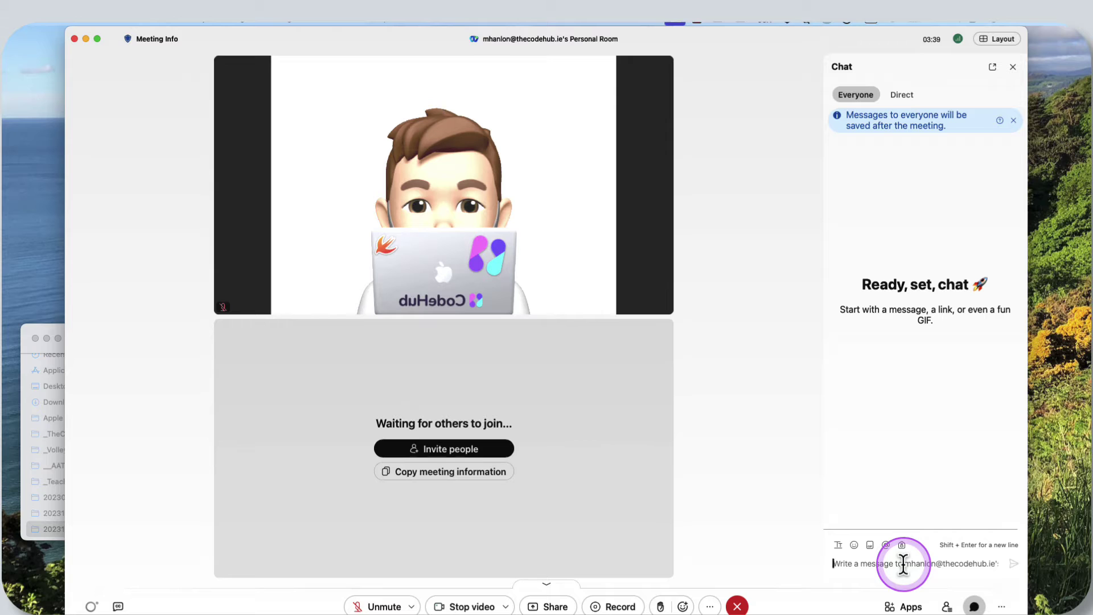
pyautogui.click(904, 562)
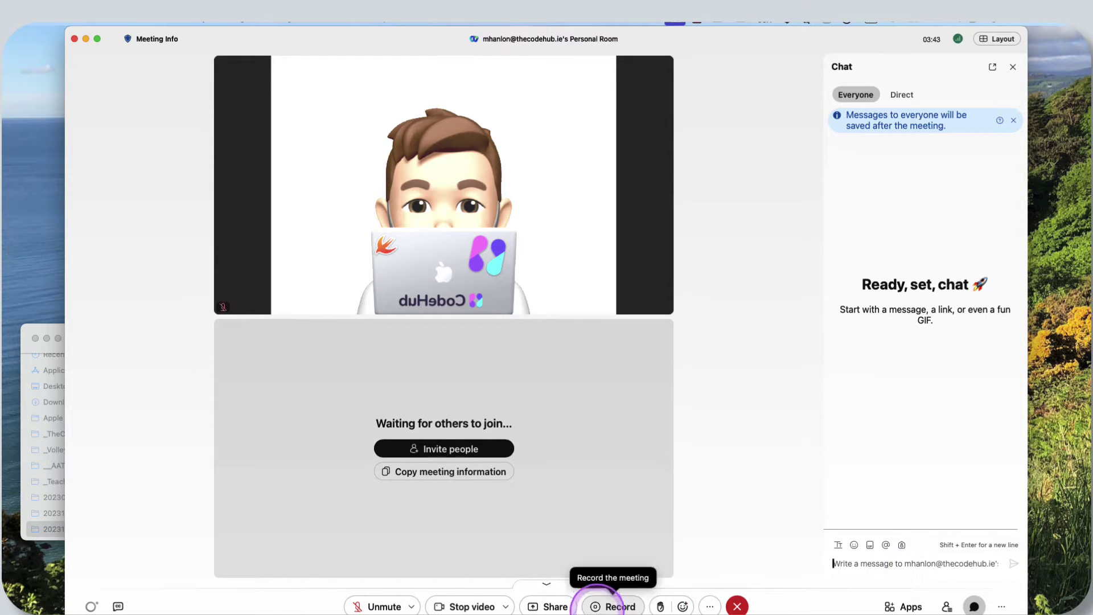
# Share Screen 2 in the meeting with automatic optimization
pyautogui.click(566, 609)
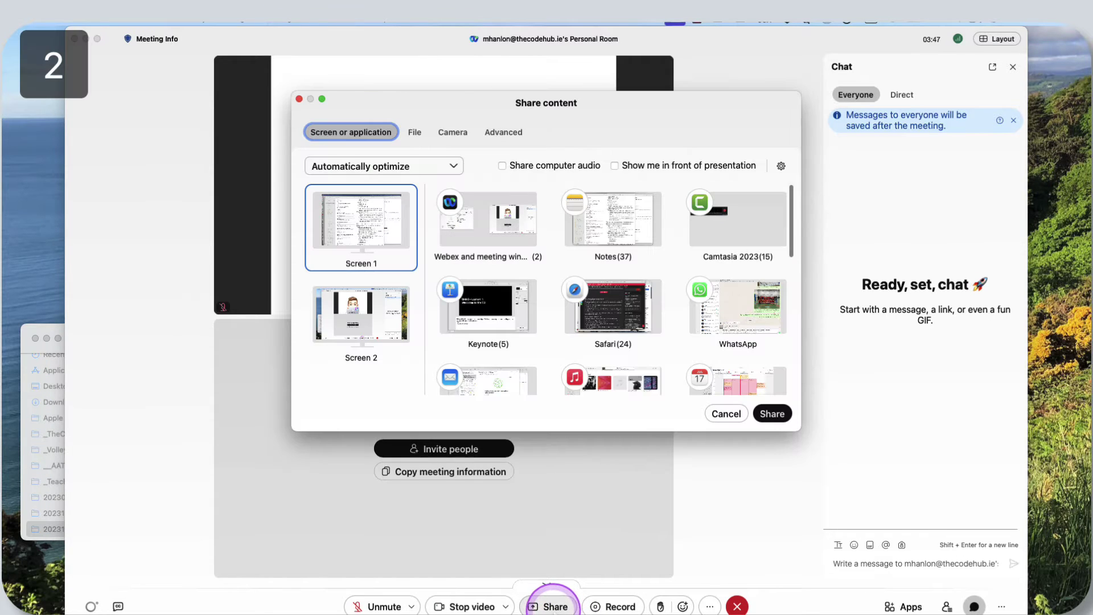
pyautogui.click(365, 325)
pyautogui.click(770, 412)
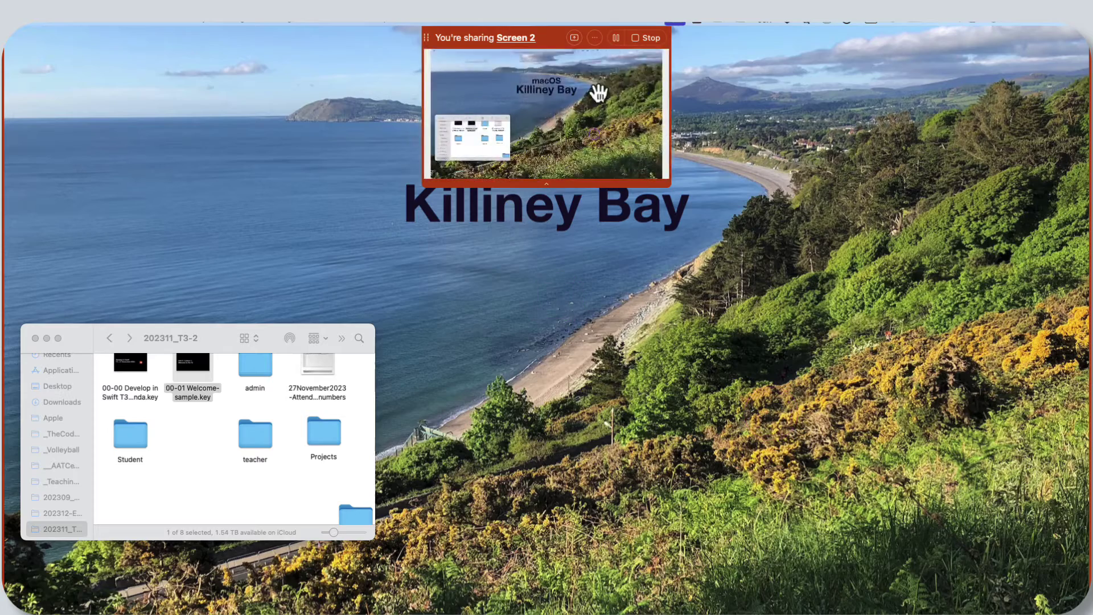
# Look through the screen-sharing options and the application's commands for a way to reach the chat
pyautogui.click(587, 108)
pyautogui.click(584, 39)
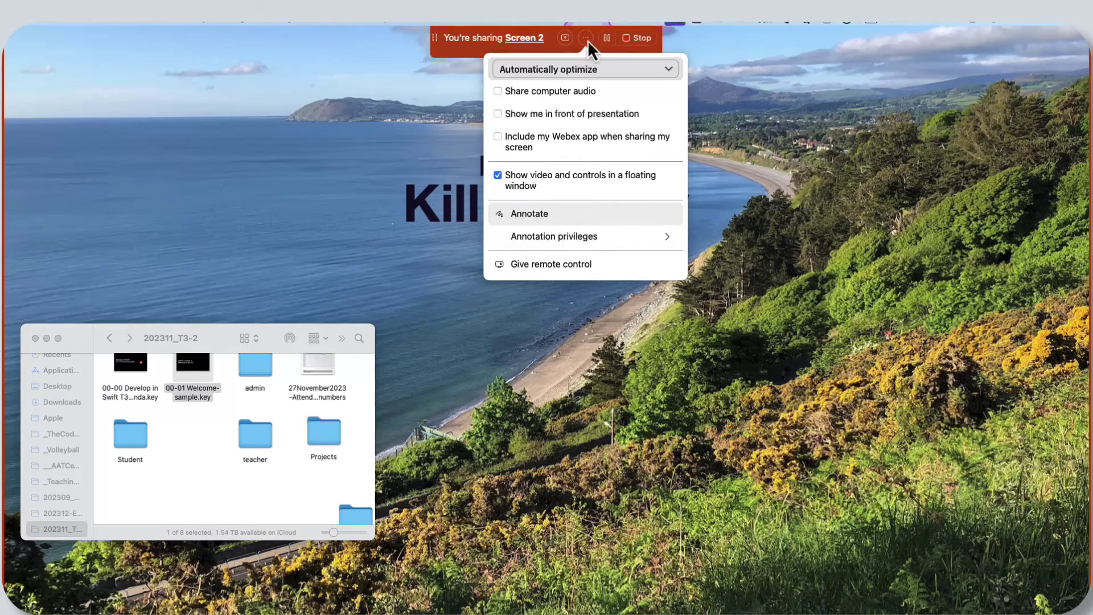
pyautogui.click(319, 20)
pyautogui.click(233, 21)
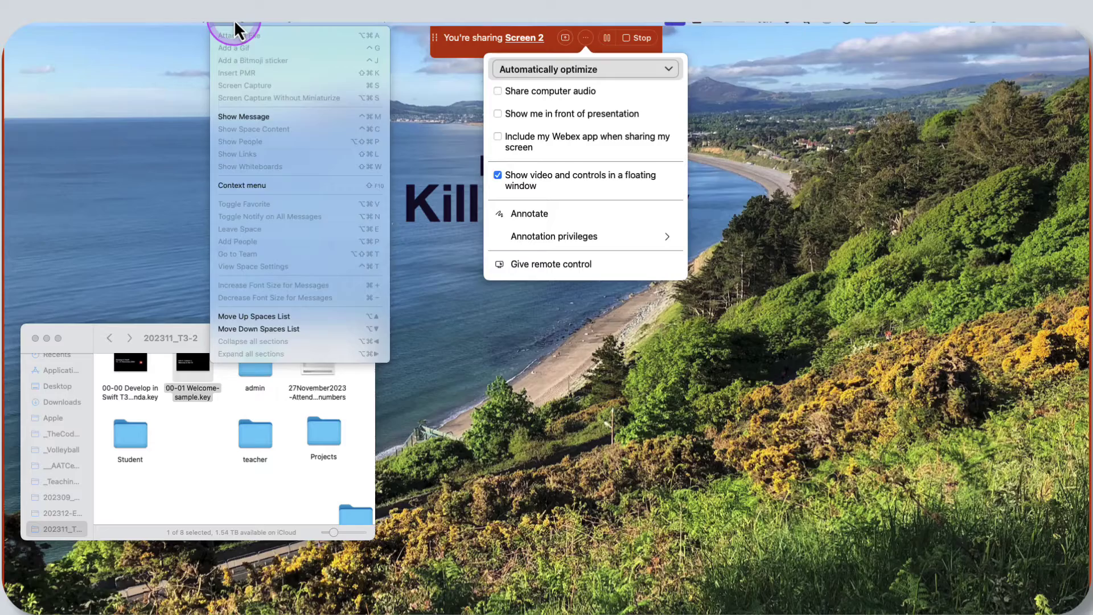
pyautogui.click(234, 20)
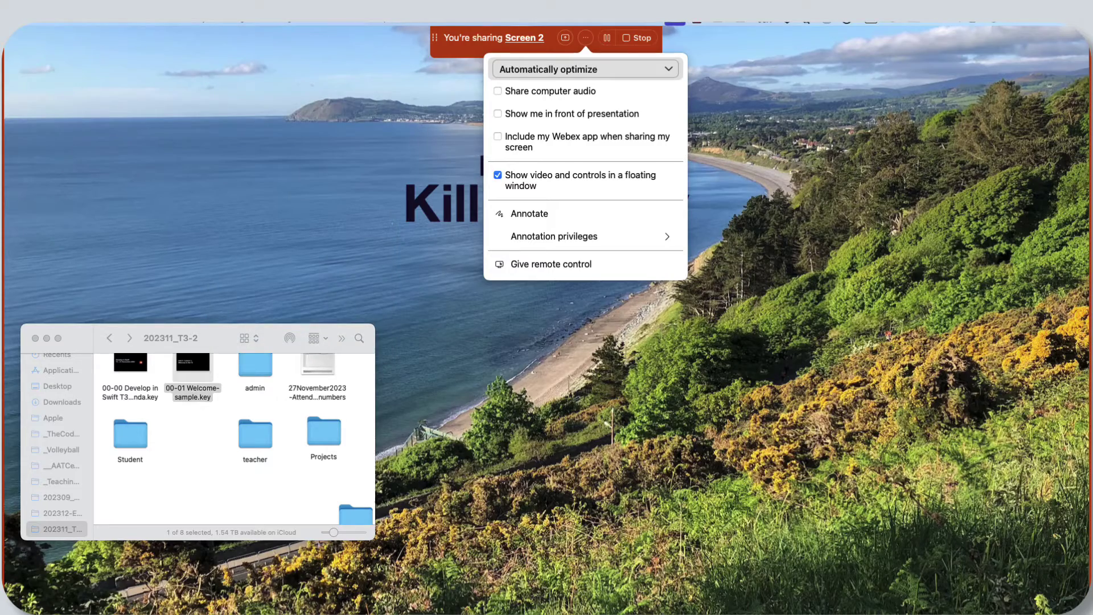
# Bring the main Webex window onto the shared screen to view the personal room's chat, then move the window off again
pyautogui.moveTo(0, 162); pyautogui.dragTo(255, 153)
pyautogui.click(462, 215)
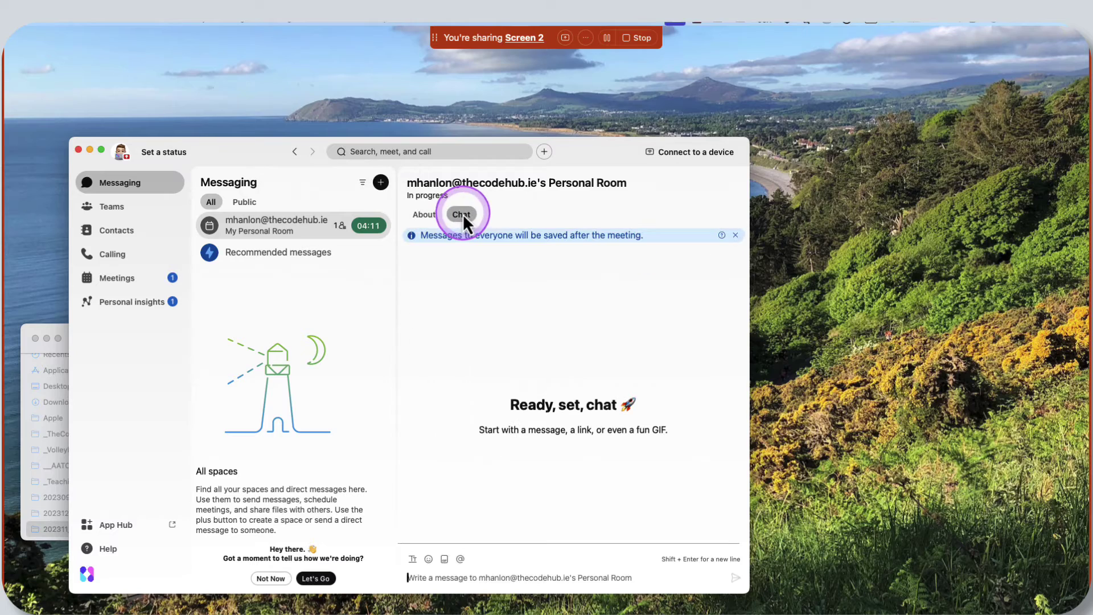
pyautogui.moveTo(573, 158); pyautogui.dragTo(1, 179)
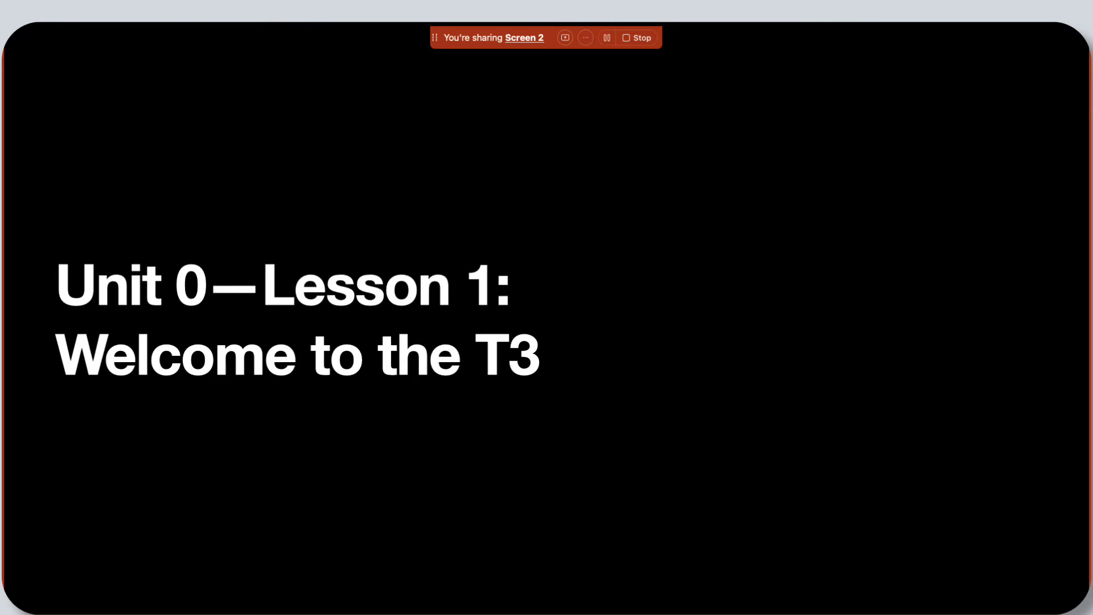
# Exit the running slideshow and stop sharing Screen 2
pyautogui.press('Escape')
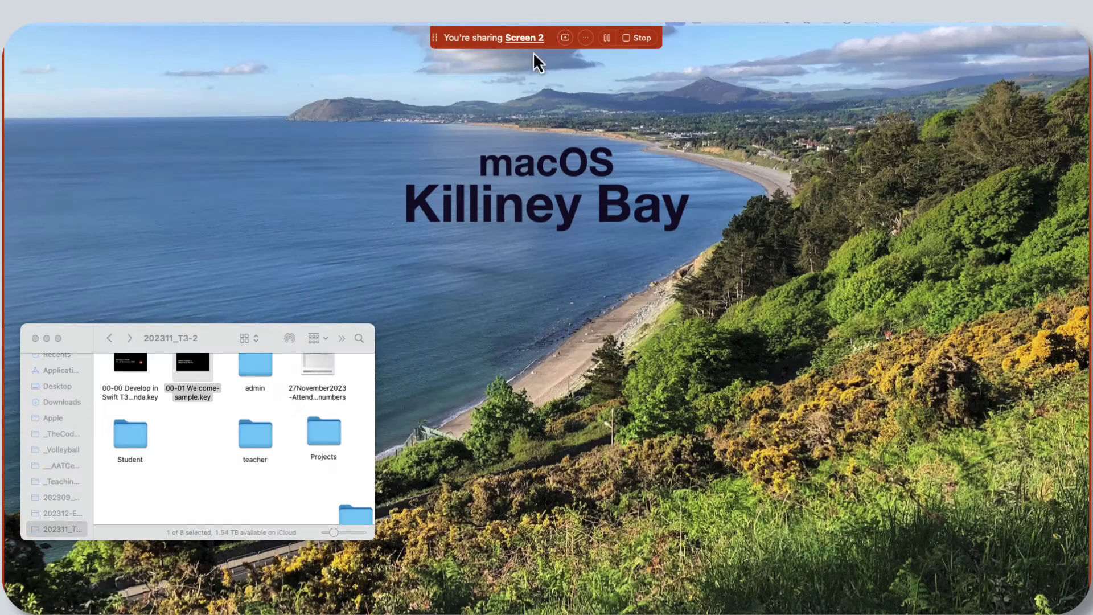
pyautogui.click(634, 43)
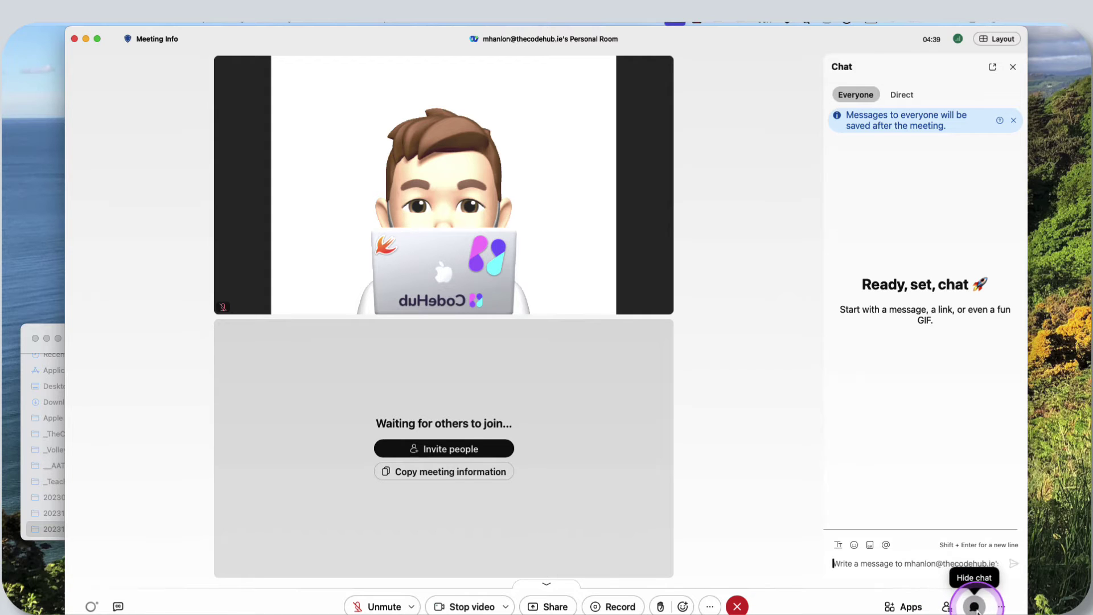
# Pop the chat out into its own floating window and place it over the right part of the meeting window
pyautogui.click(992, 67)
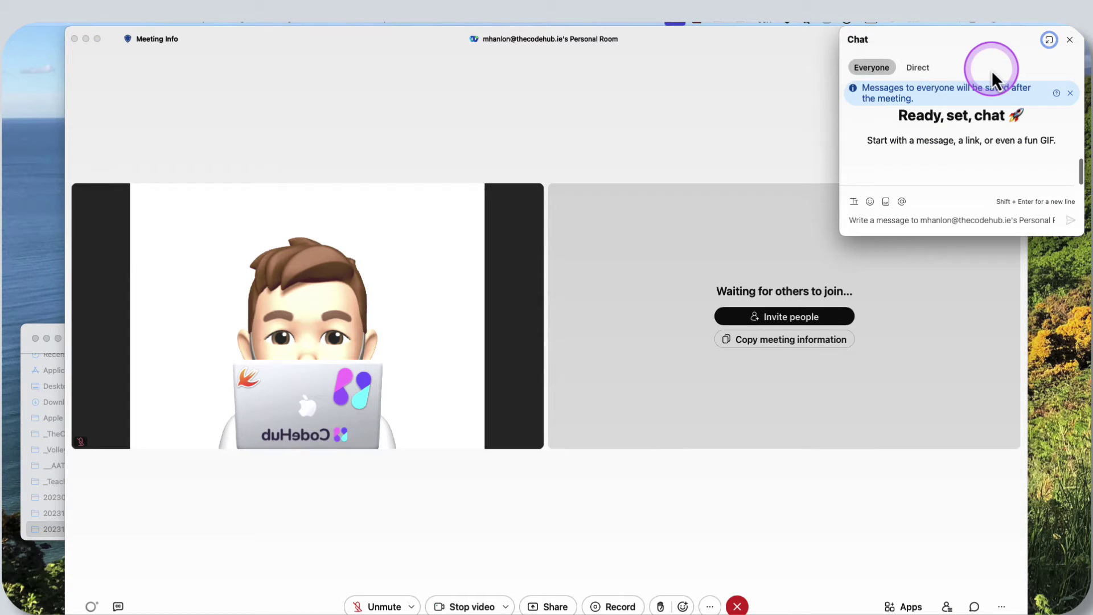
pyautogui.moveTo(976, 38); pyautogui.dragTo(922, 170)
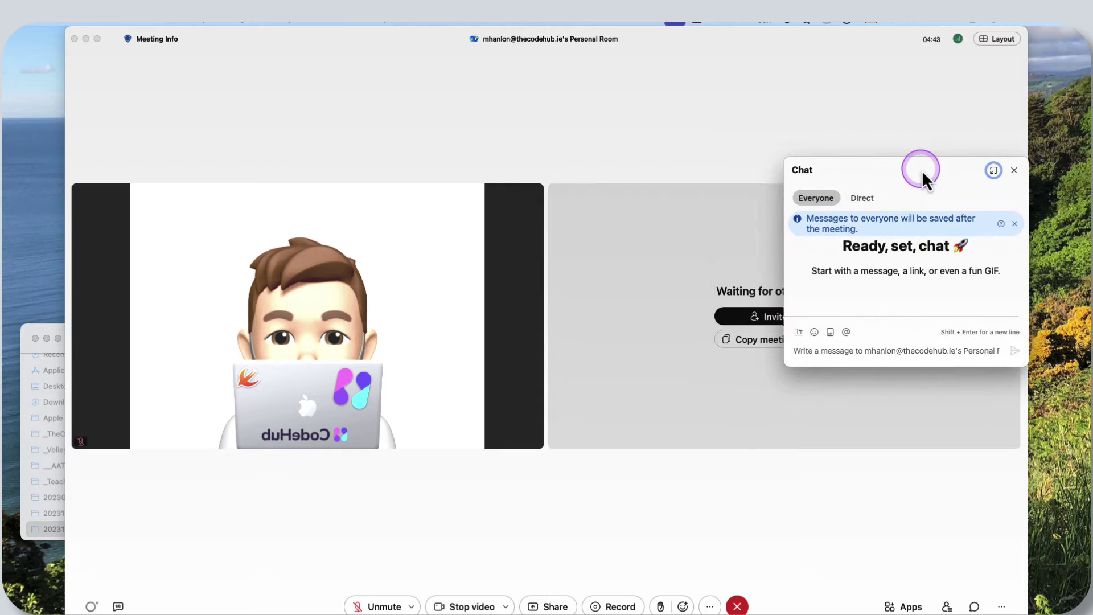
# Share Screen 2 in the meeting while the chat stays in its separate window
pyautogui.click(540, 608)
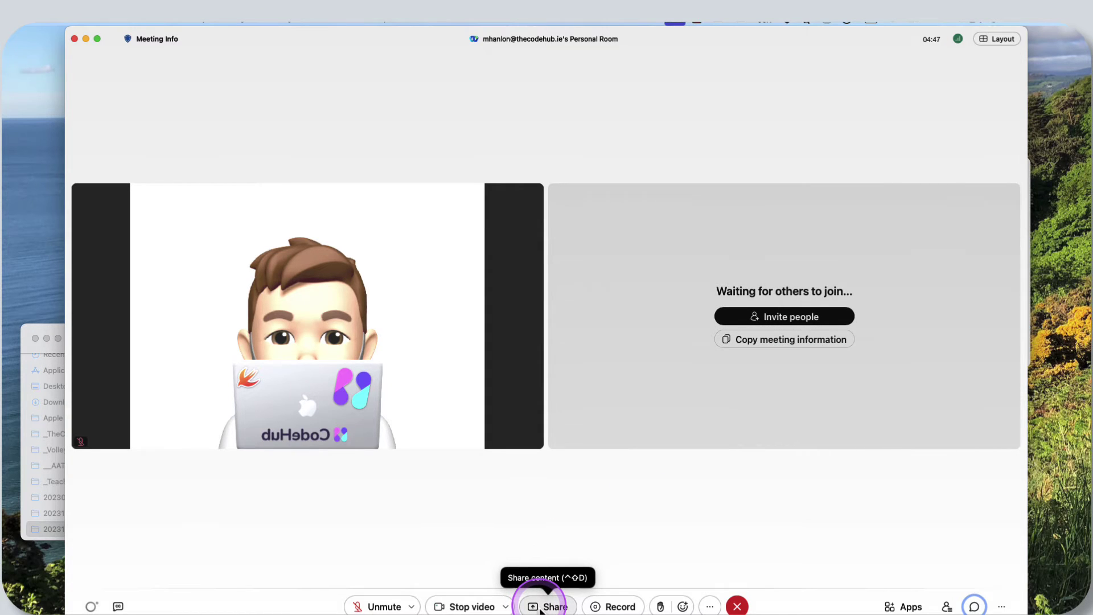
pyautogui.click(540, 608)
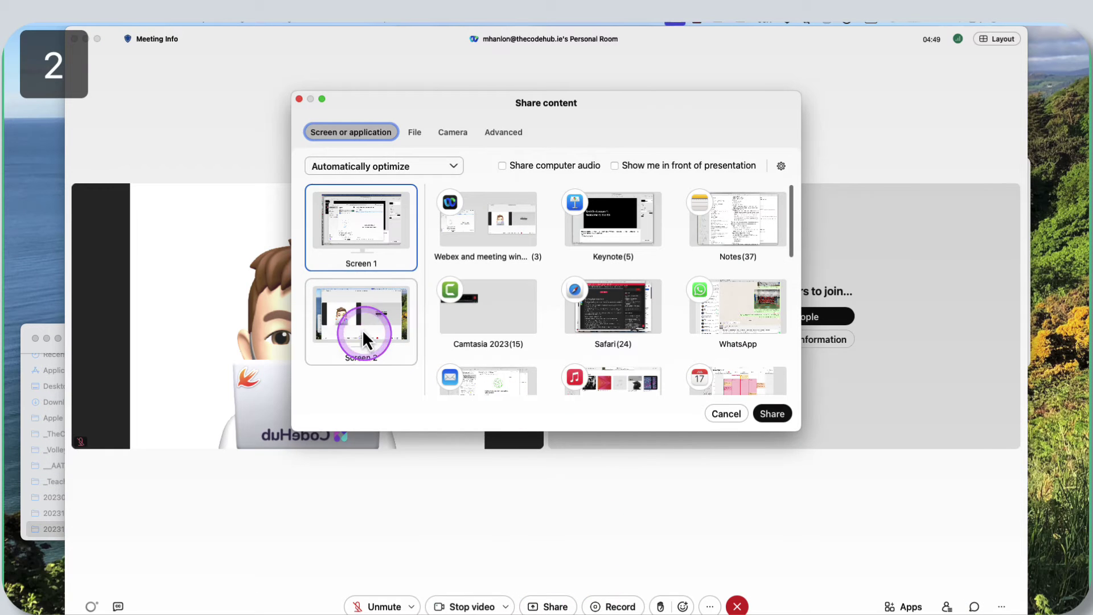
pyautogui.click(363, 334)
pyautogui.click(772, 414)
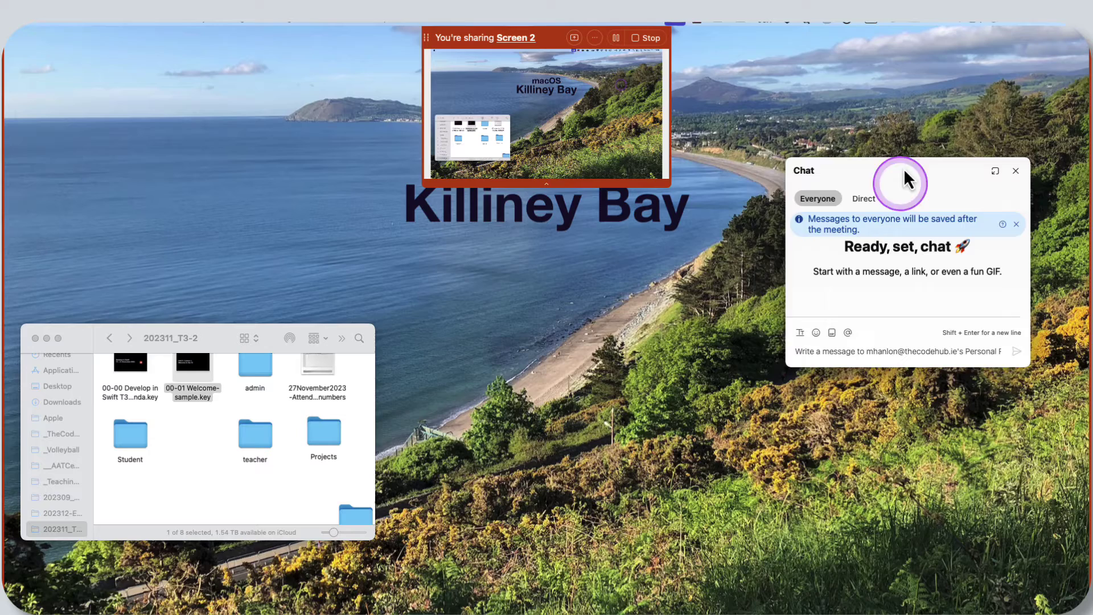
# Reposition the floating chat slightly and send the message "Hello everyone!" to everyone
pyautogui.moveTo(904, 168); pyautogui.dragTo(894, 187)
pyautogui.click(879, 371)
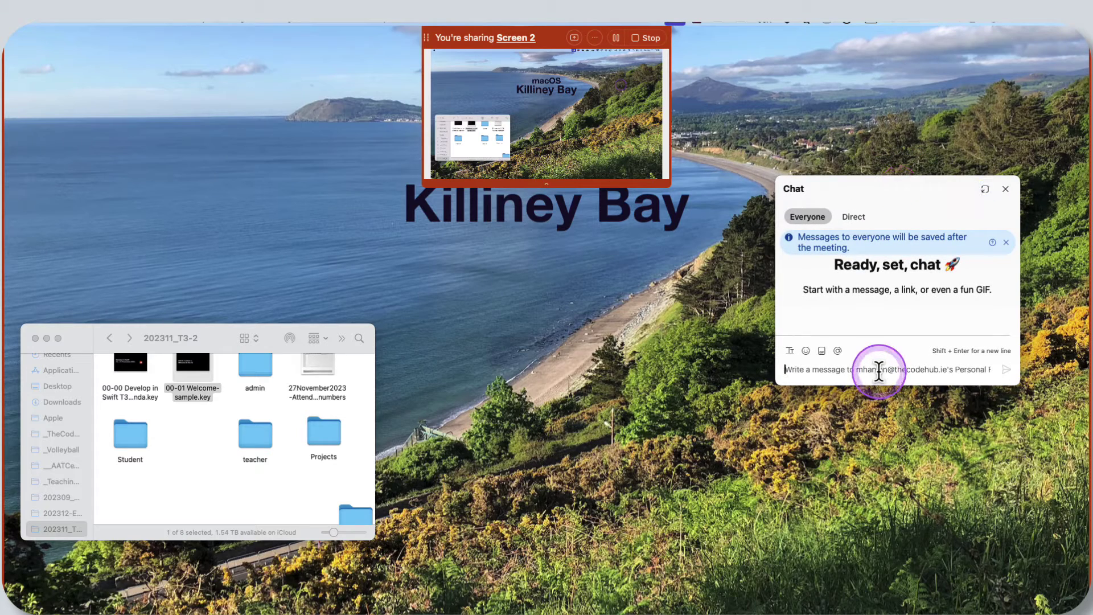
pyautogui.write('Hel')
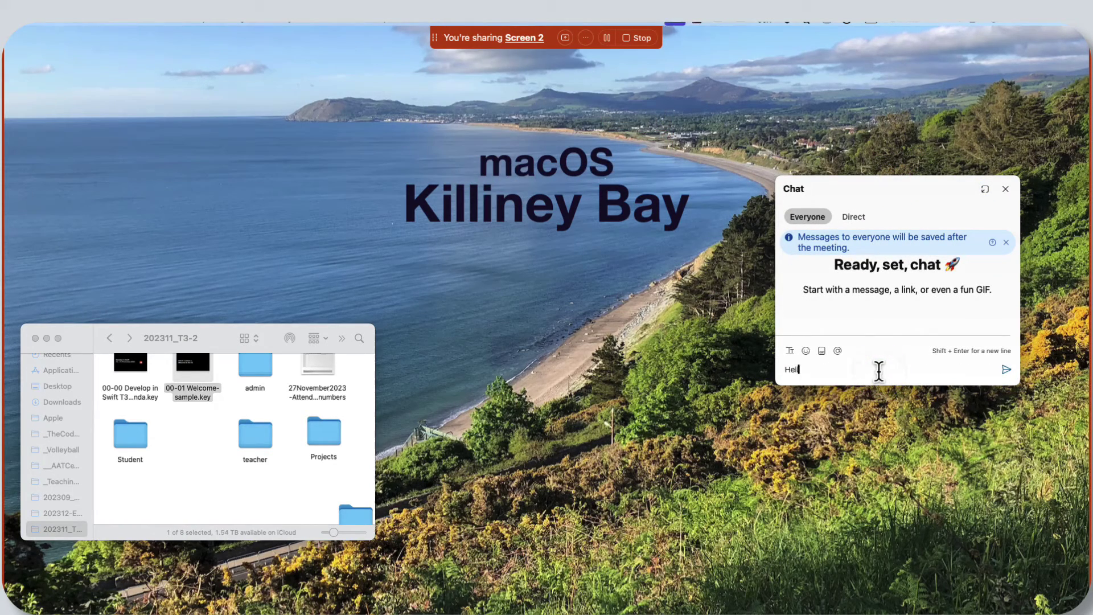
pyautogui.write('lo everyone!')
pyautogui.press('Return')
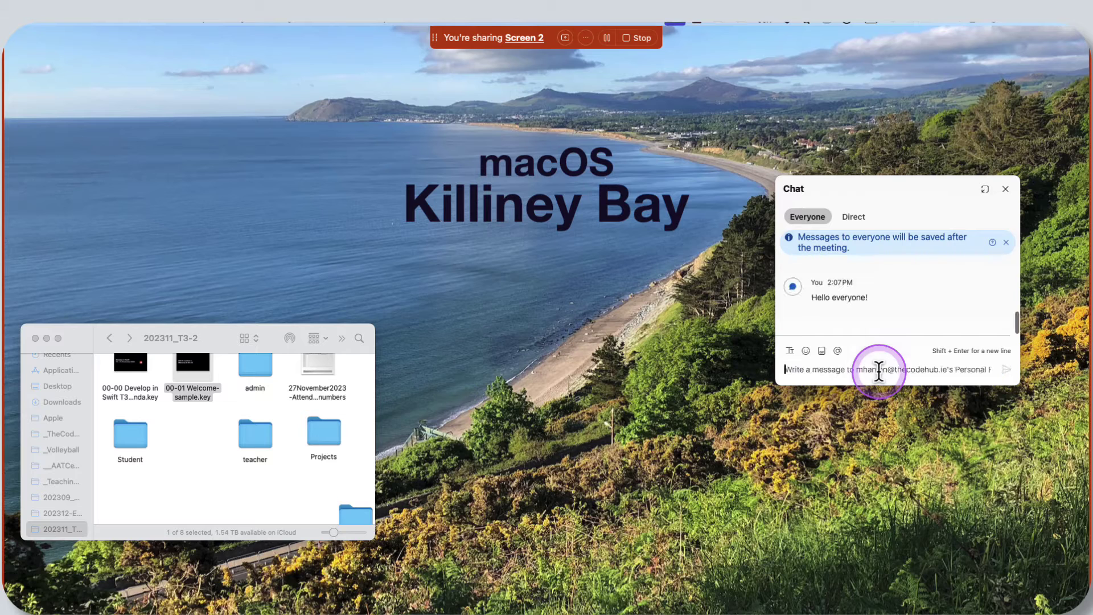
# Move the floating chat window to the middle of the shared desktop, beside the Finder window
pyautogui.click(929, 375)
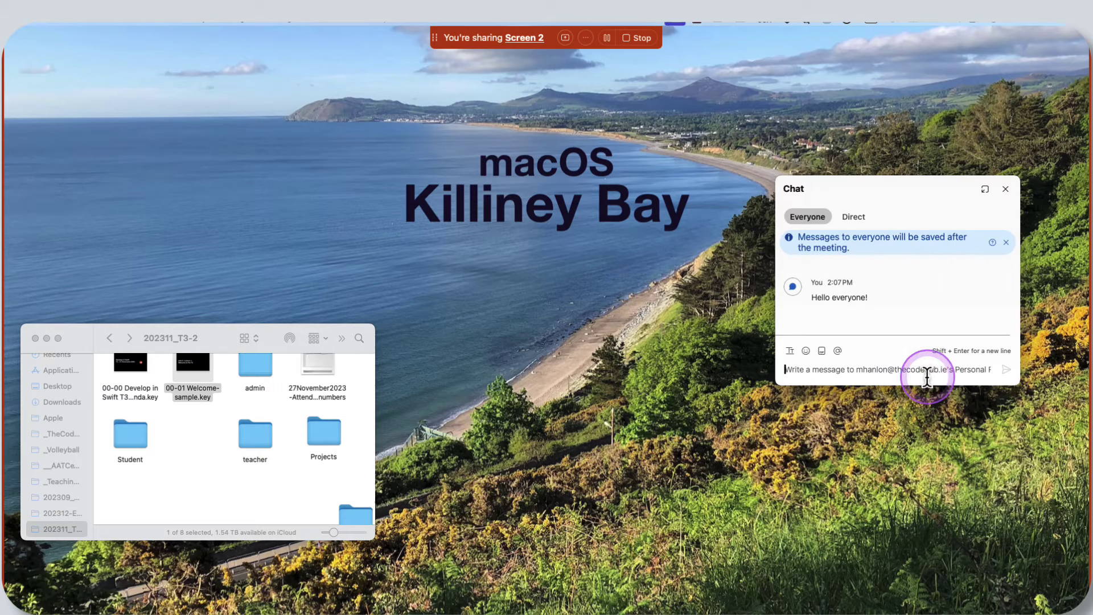
pyautogui.moveTo(875, 182); pyautogui.dragTo(488, 244)
pyautogui.click(481, 335)
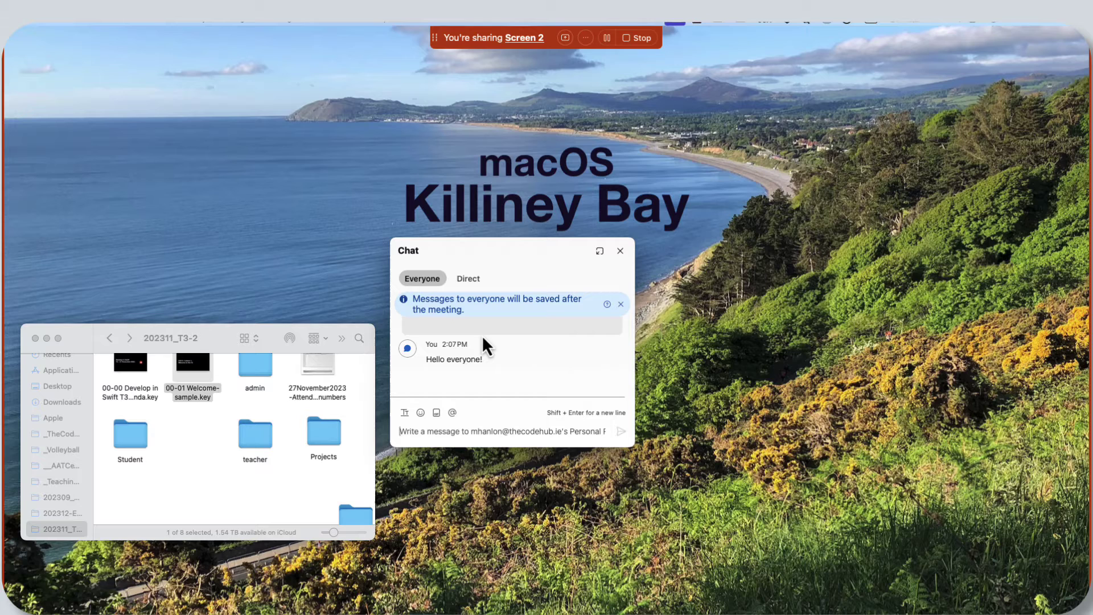
pyautogui.click(458, 334)
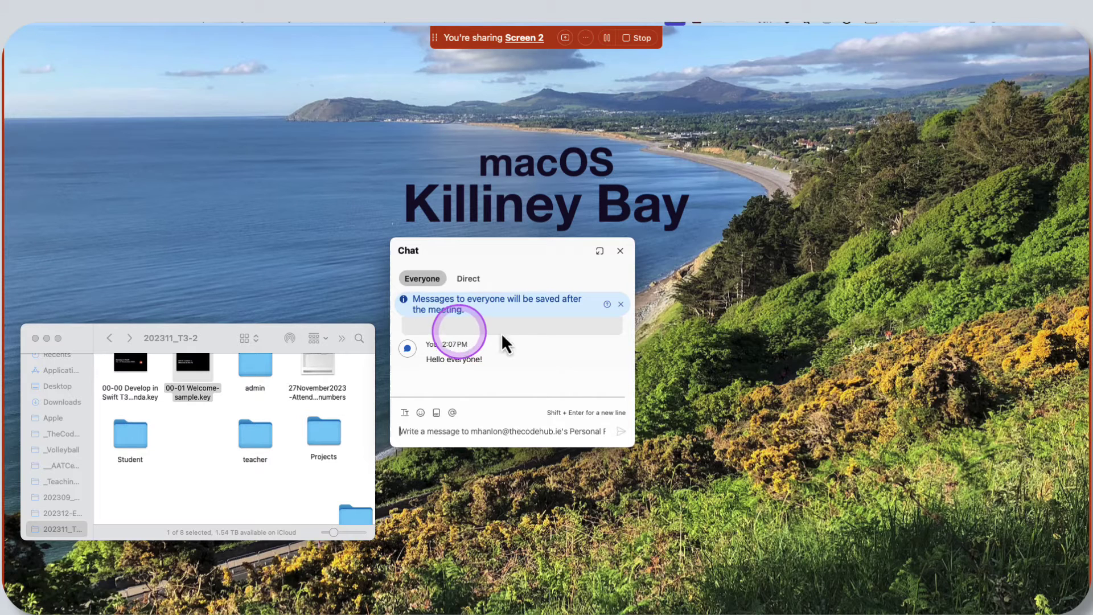
pyautogui.click(528, 318)
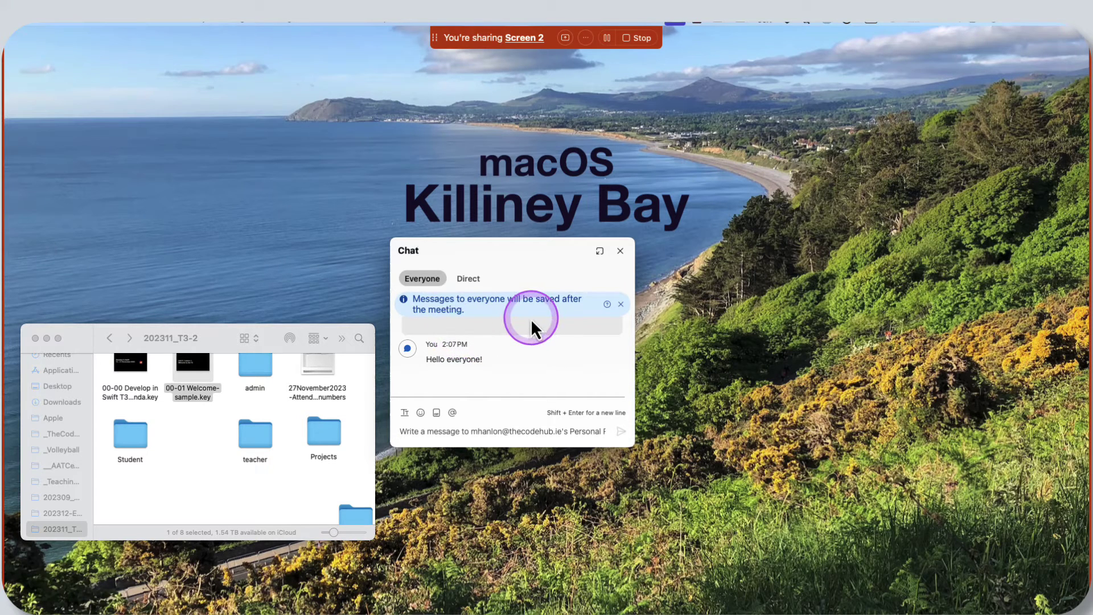
pyautogui.scroll(-1, 527, 320)
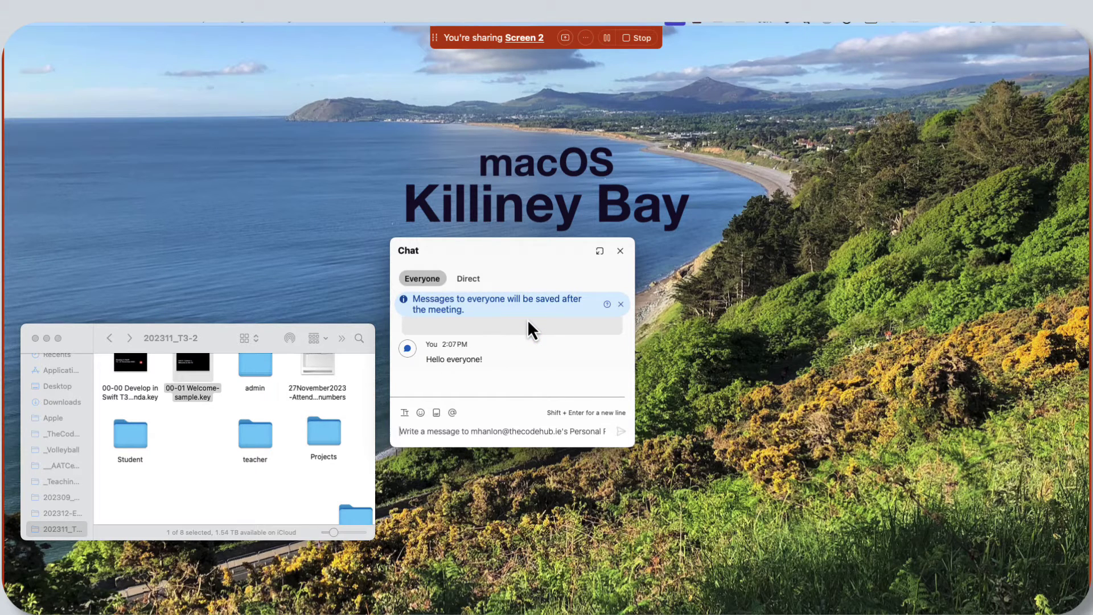
pyautogui.click(567, 317)
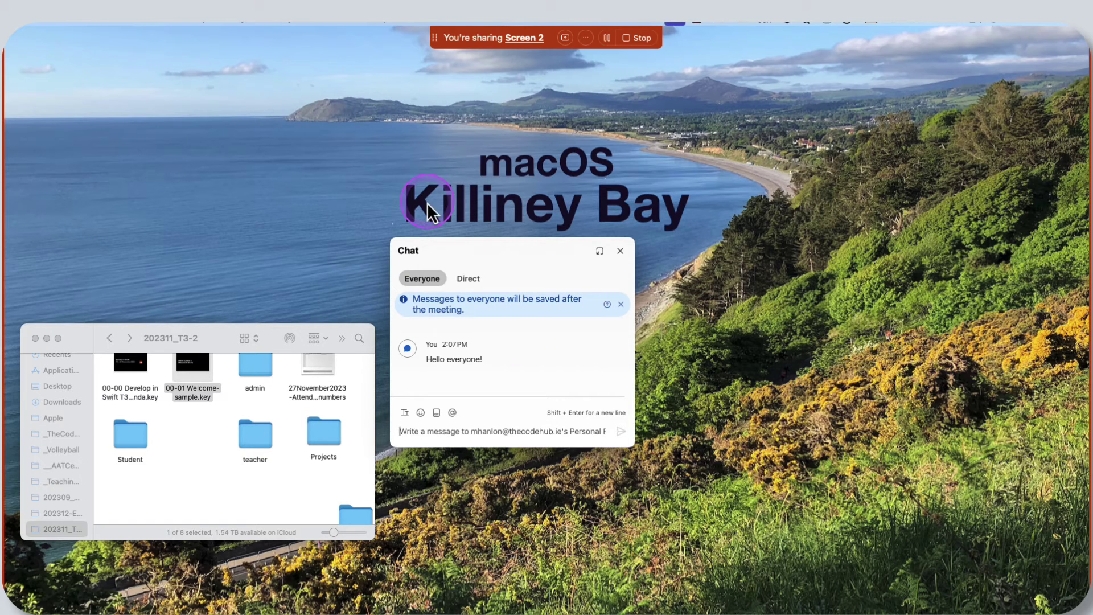
# Play the Keynote slideshow on the shared screen, advance to the "About me" slide, and exit the show
pyautogui.click(342, 218)
pyautogui.press('alt+super+p')
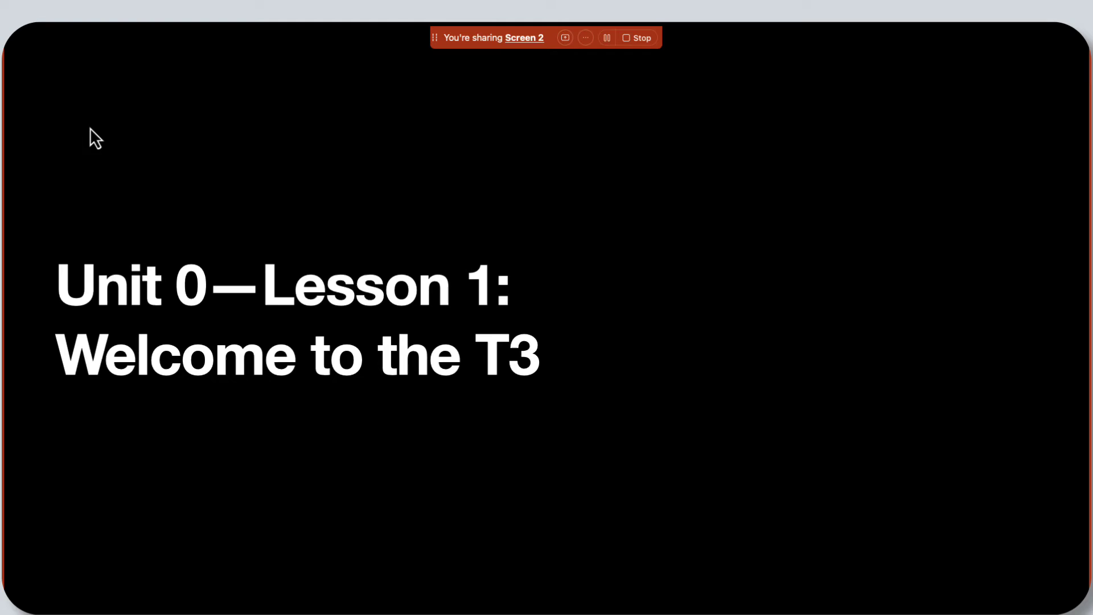
pyautogui.click(242, 173)
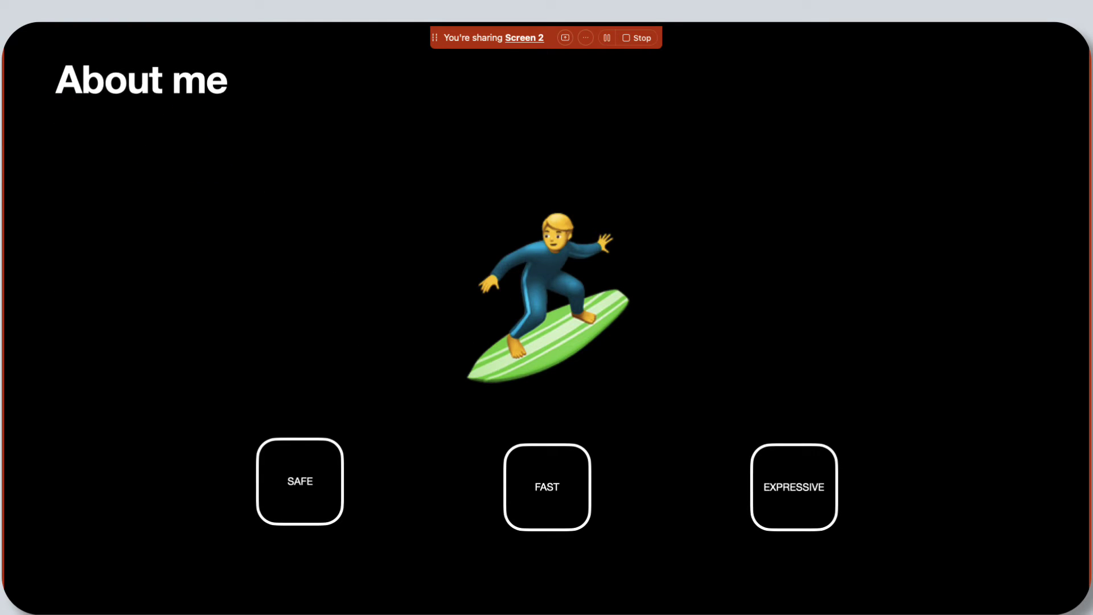
pyautogui.press('Escape')
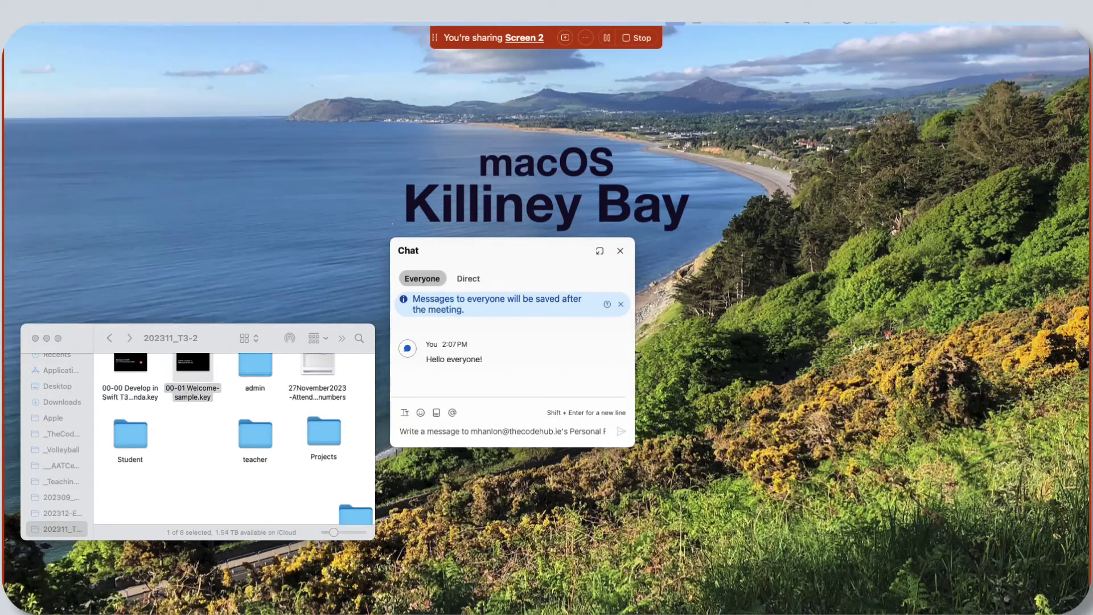
# Bring the Keynote window onto the shared screen and play its slideshow from the first slide with the In Window option
pyautogui.moveTo(0, 94); pyautogui.dragTo(378, 68)
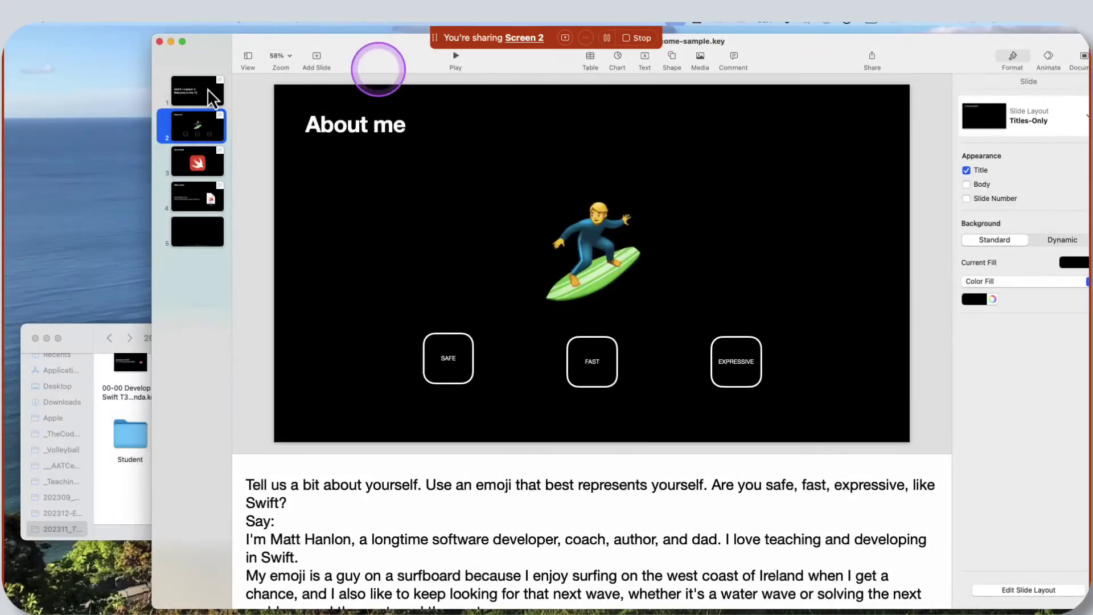
pyautogui.click(206, 90)
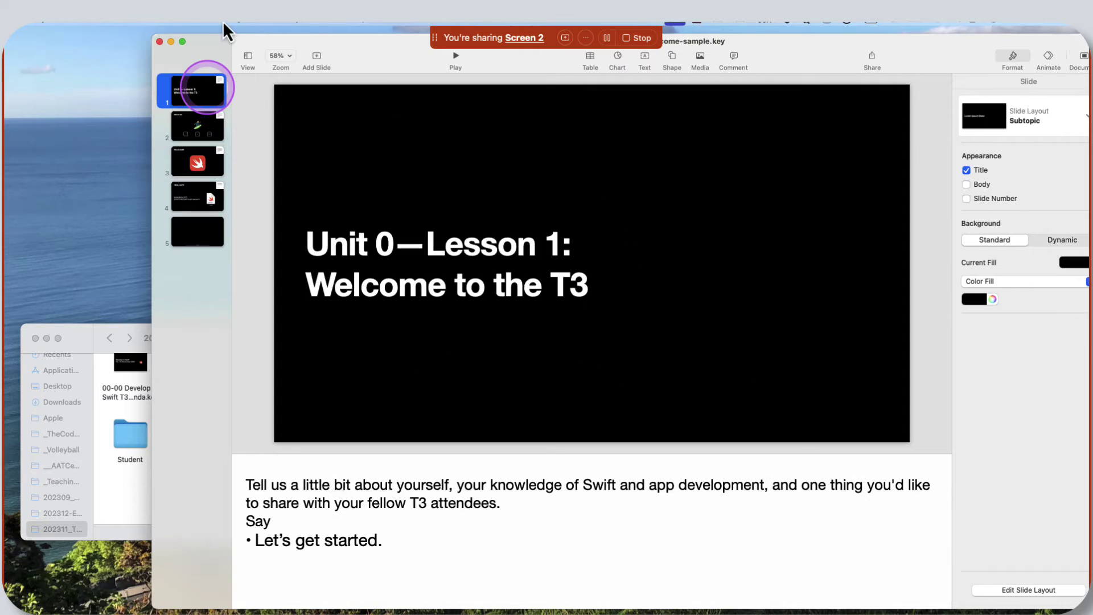
pyautogui.click(294, 24)
pyautogui.click(317, 79)
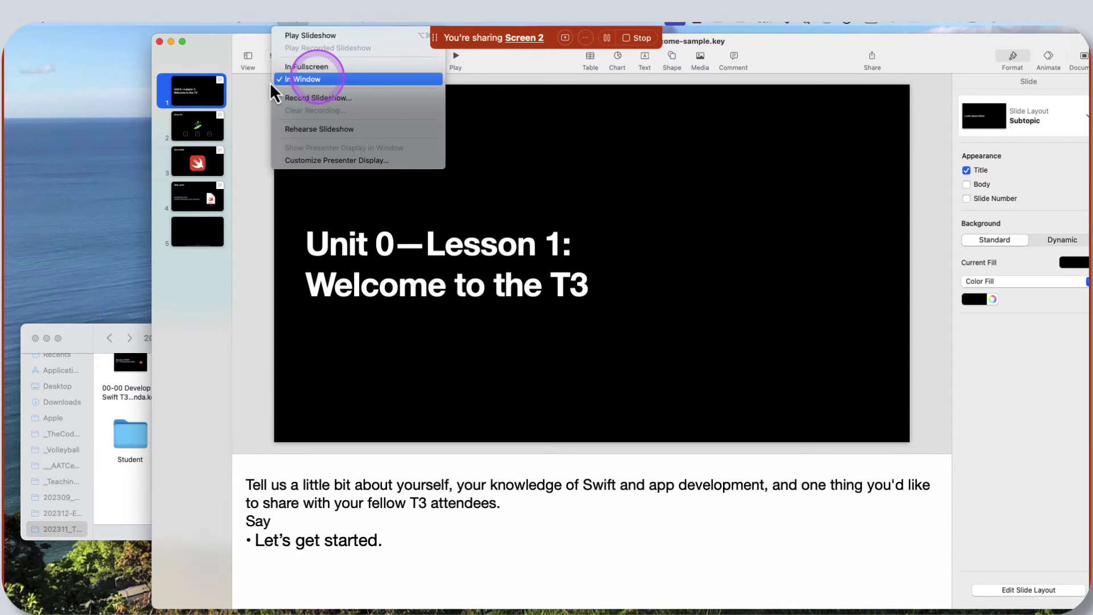
pyautogui.click(256, 97)
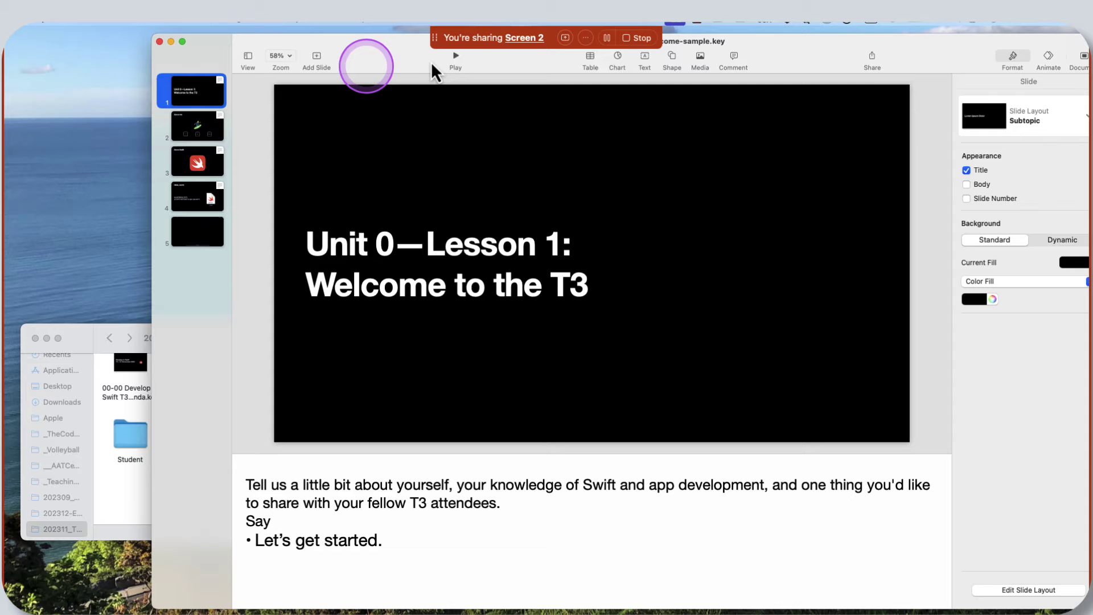
pyautogui.click(456, 57)
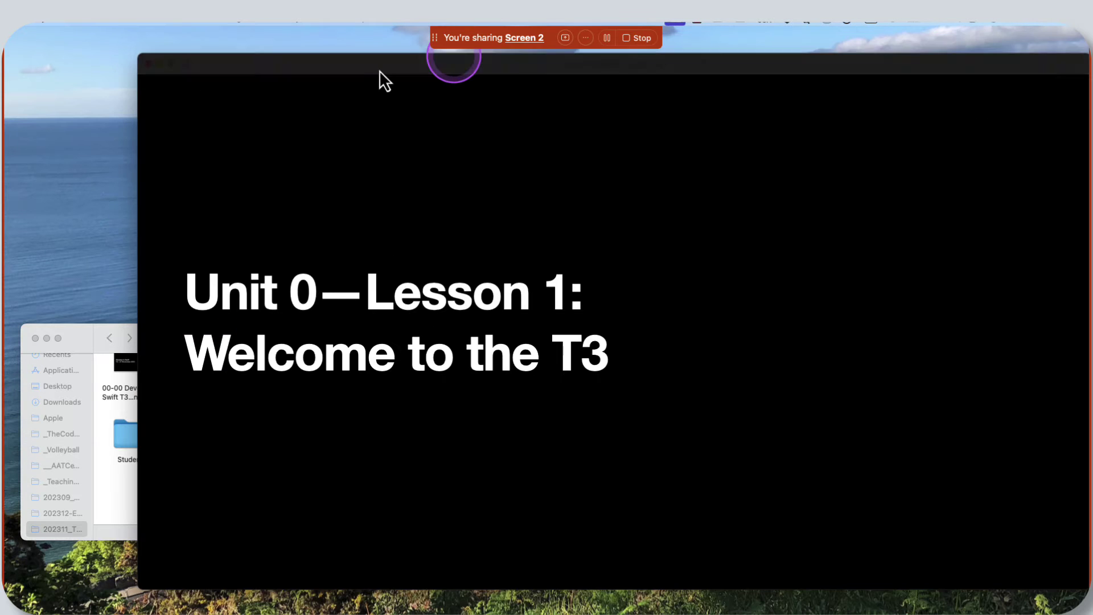
# Move the chat window off the shared screen and make the slideshow window fill that screen
pyautogui.moveTo(341, 66); pyautogui.dragTo(471, 336)
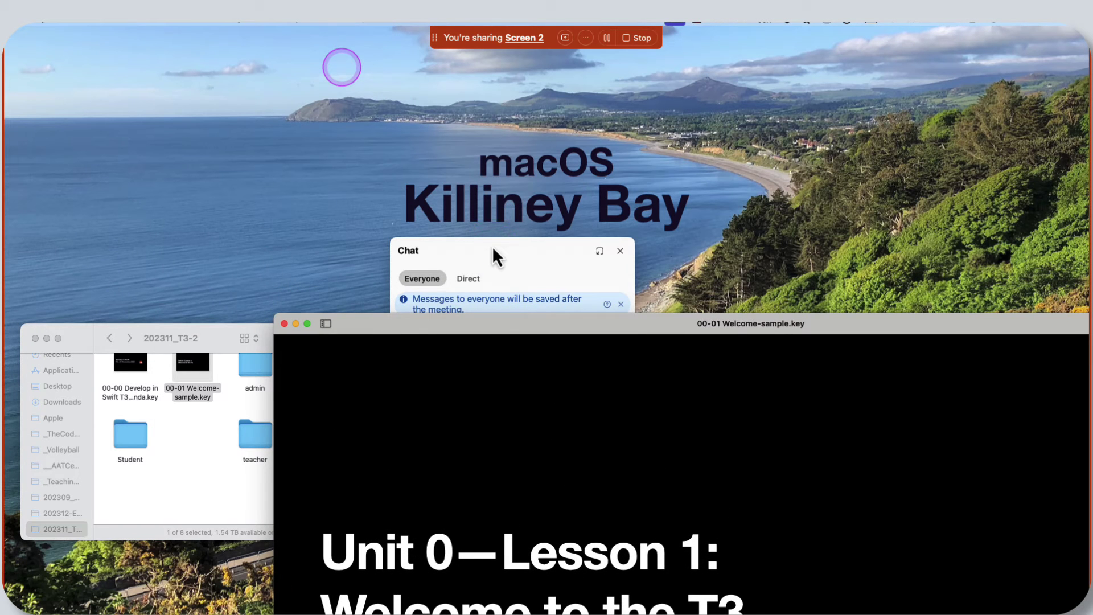
pyautogui.moveTo(462, 247); pyautogui.dragTo(4, 228)
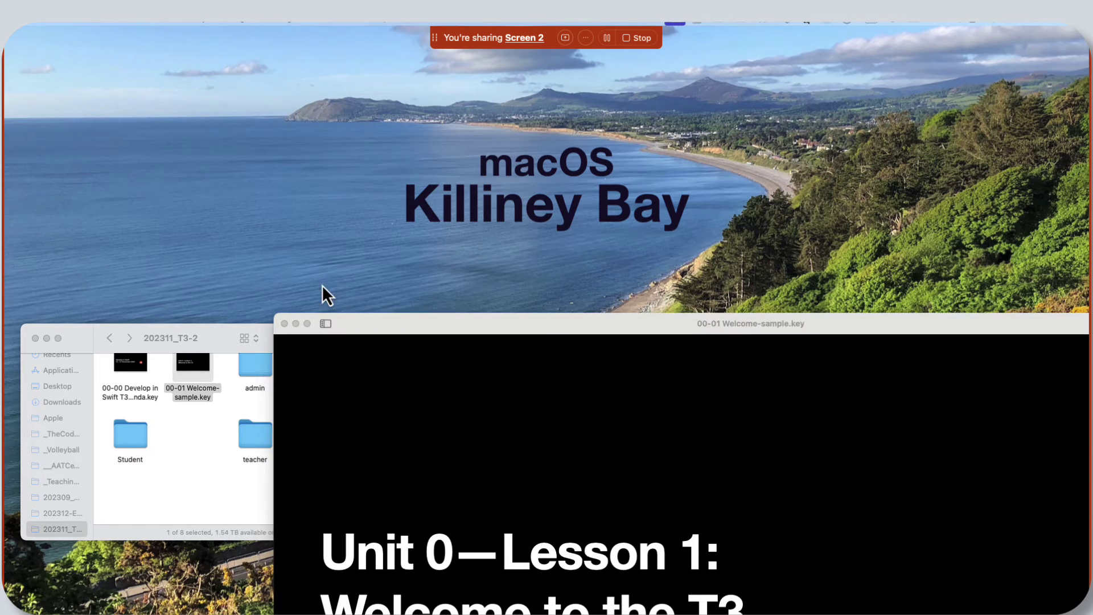
pyautogui.moveTo(372, 322); pyautogui.dragTo(103, 55)
pyautogui.click(57, 63)
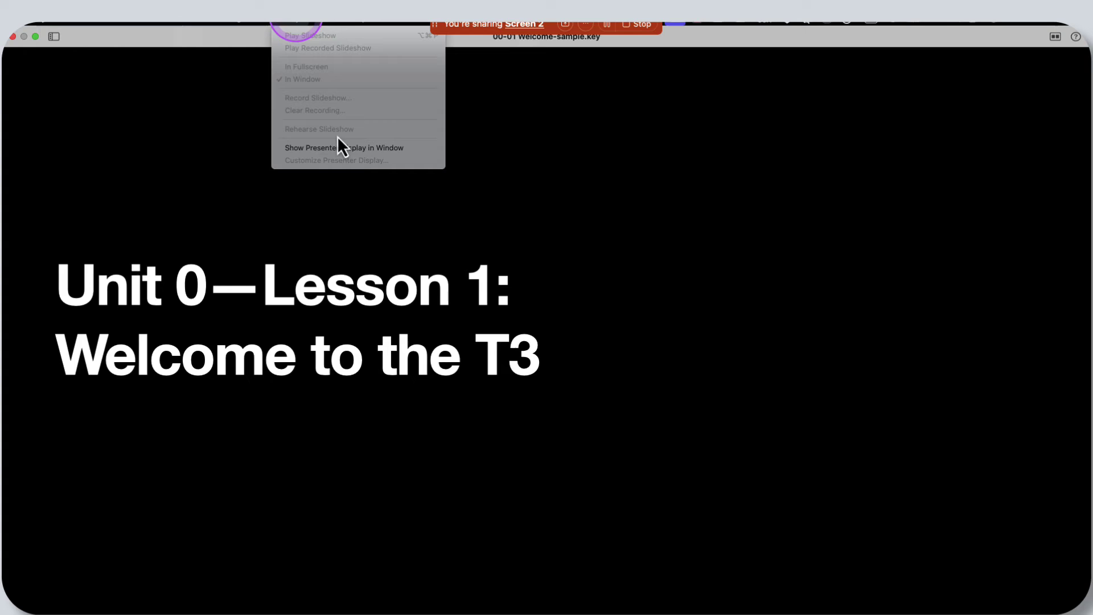
# Show the presenter display in its own window and move it partly off the shared screen toward the other display
pyautogui.click(345, 148)
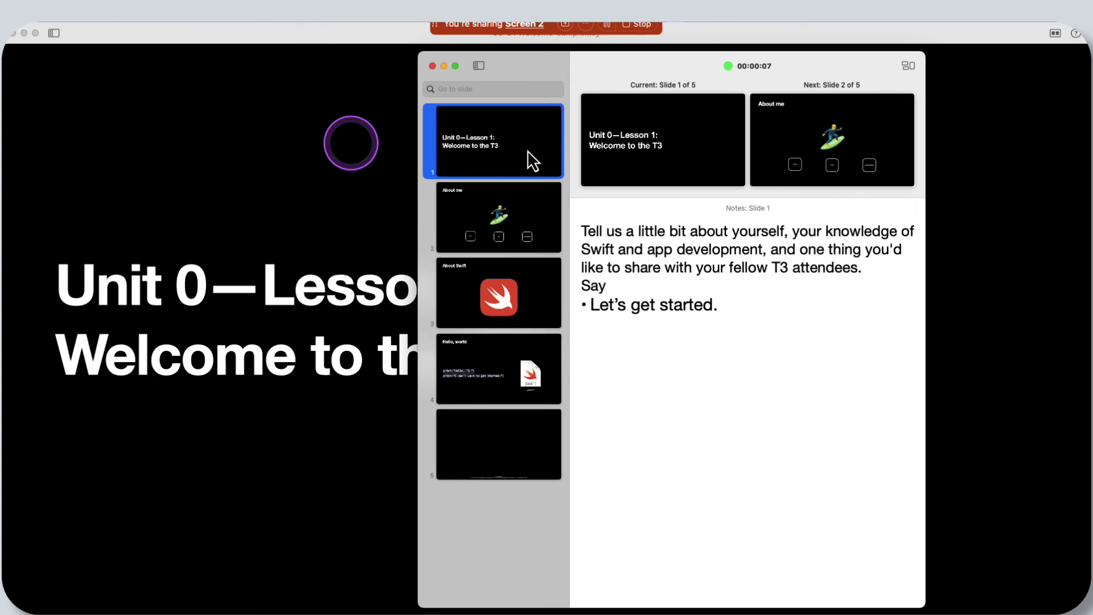
pyautogui.click(532, 150)
pyautogui.click(625, 67)
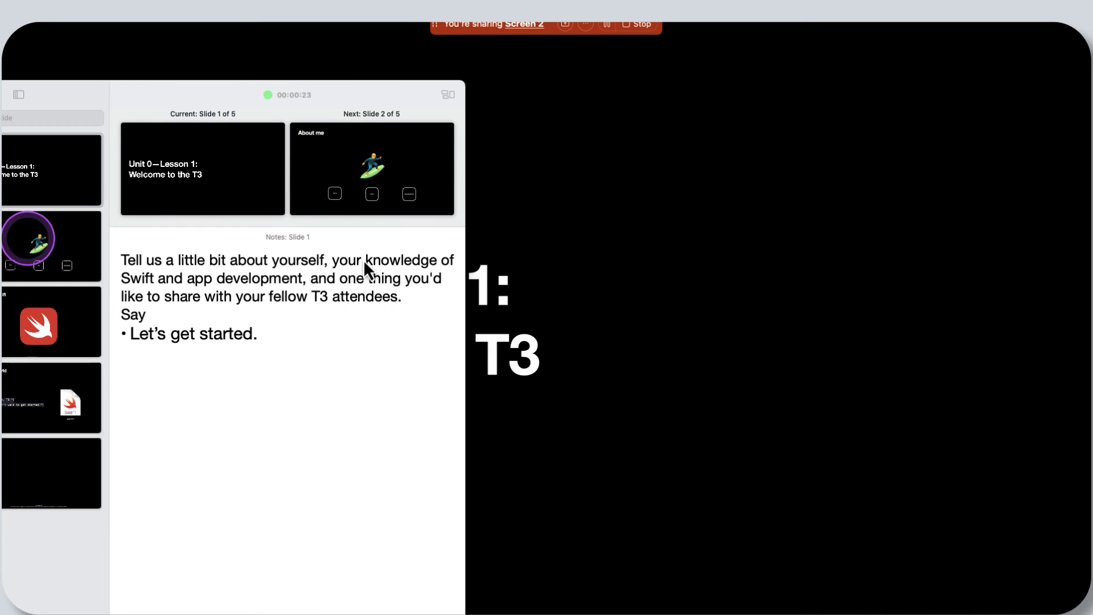
pyautogui.click(471, 267)
pyautogui.click(441, 324)
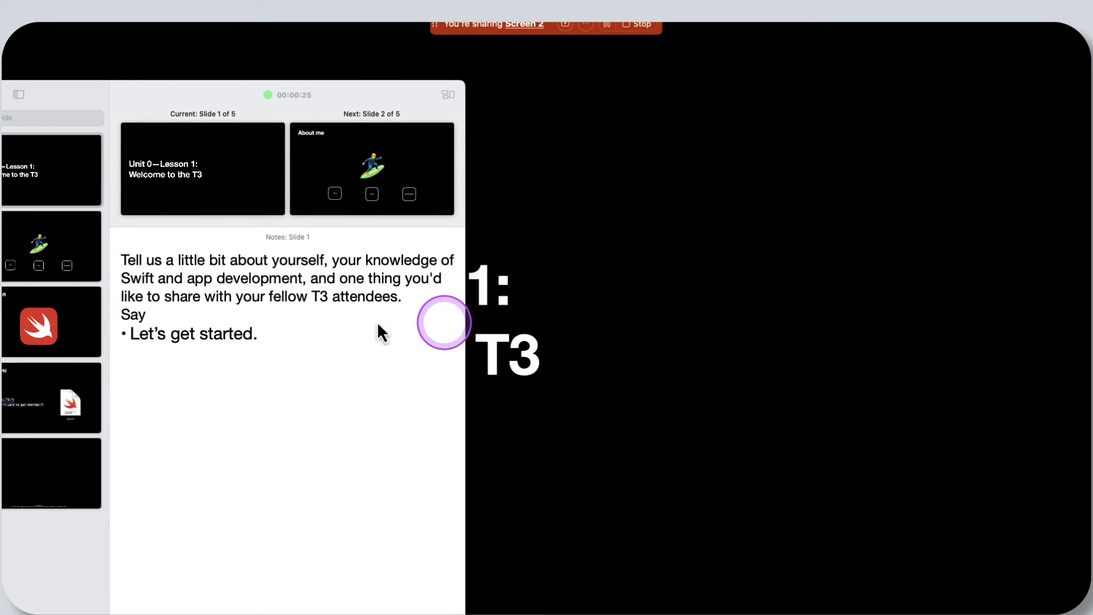
pyautogui.click(359, 323)
pyautogui.click(258, 324)
pyautogui.click(321, 193)
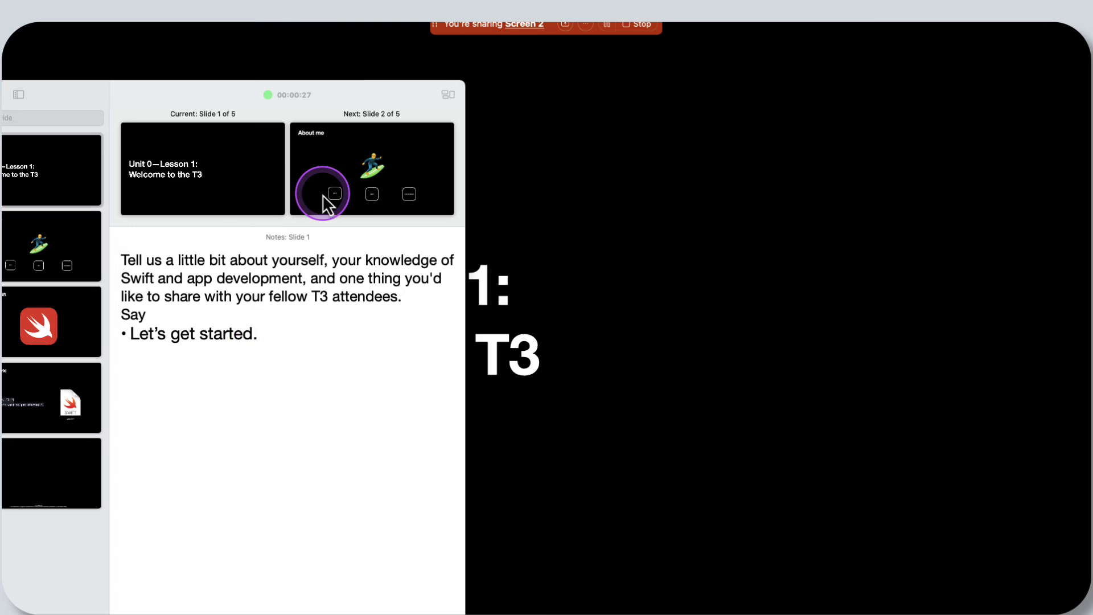
# Stop sharing Screen 2 in the Webex meeting
pyautogui.click(544, 118)
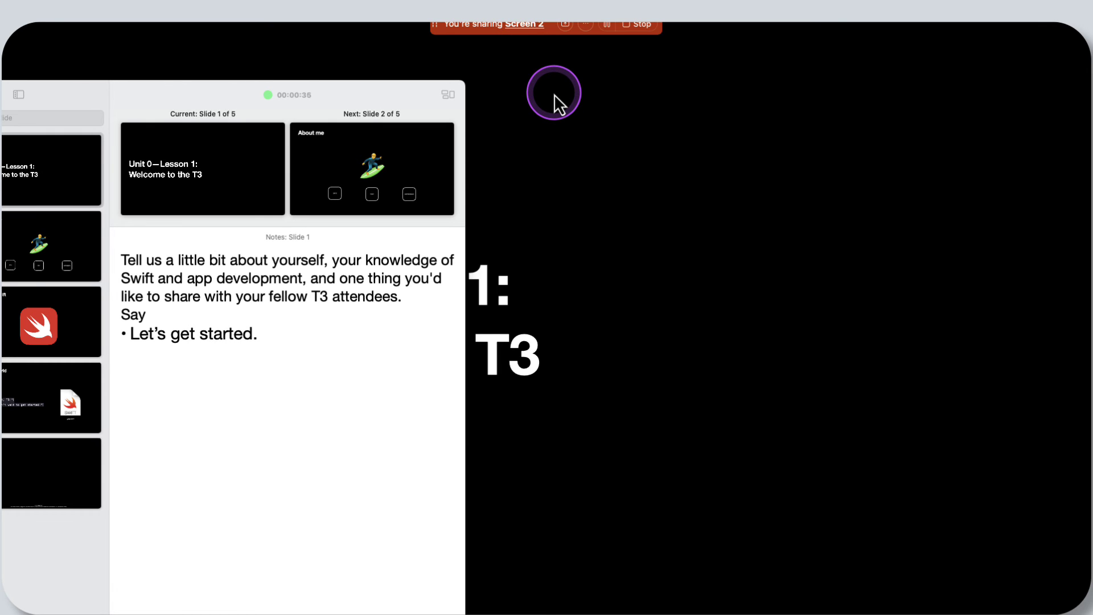
pyautogui.click(638, 27)
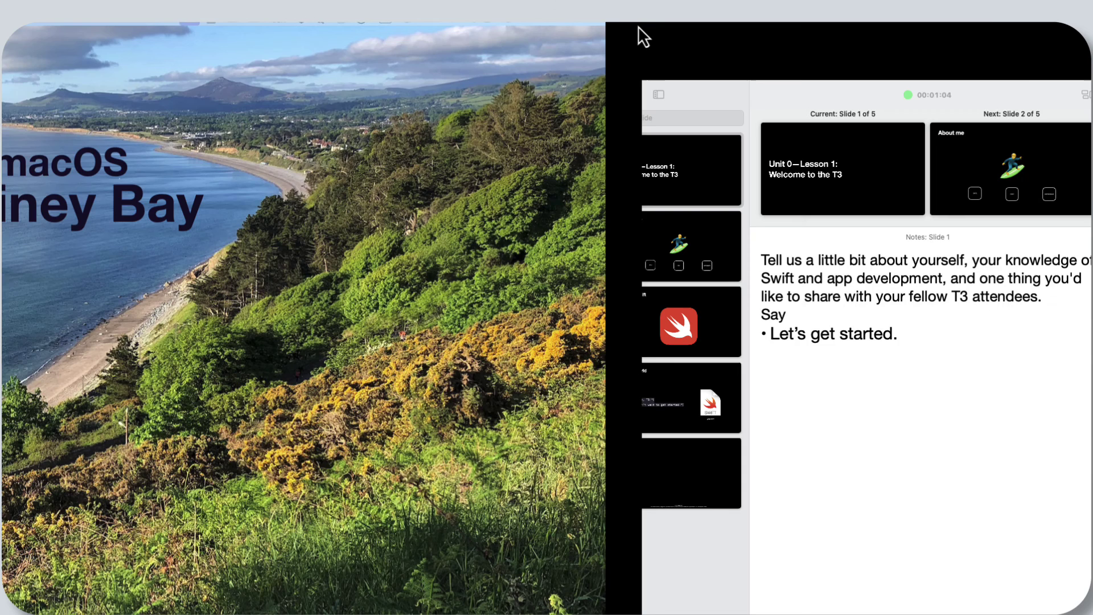